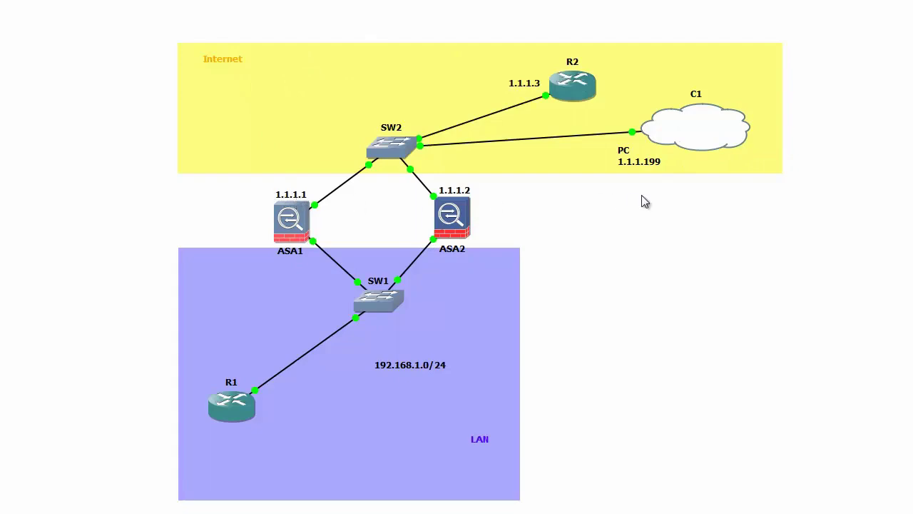
# Nudge the C1 cloud a few pixels to the right on the GNS3 canvas.
pyautogui.moveTo(722, 142); pyautogui.dragTo(726, 145)
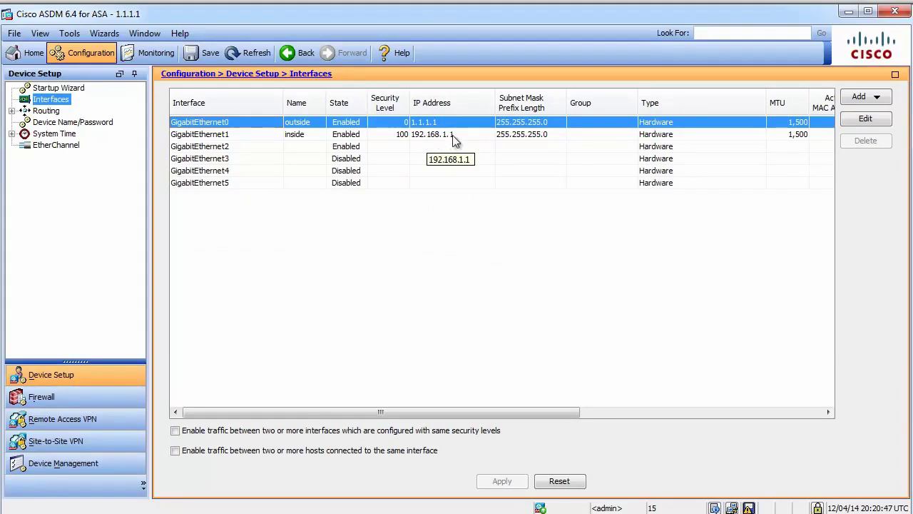
# Launch the High Availability and Scalability Wizard with Active/Standby failover and advance to the peer check.
pyautogui.click(105, 33)
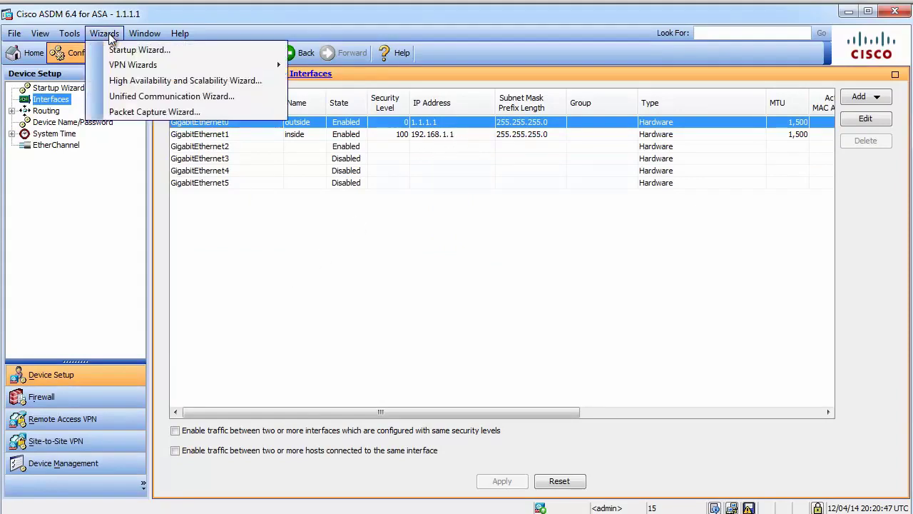
pyautogui.click(148, 83)
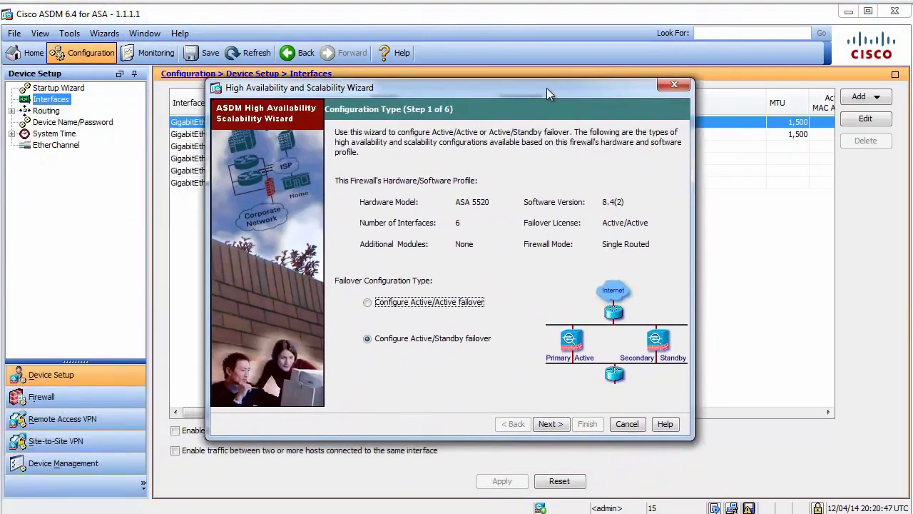
pyautogui.moveTo(547, 88); pyautogui.dragTo(521, 88)
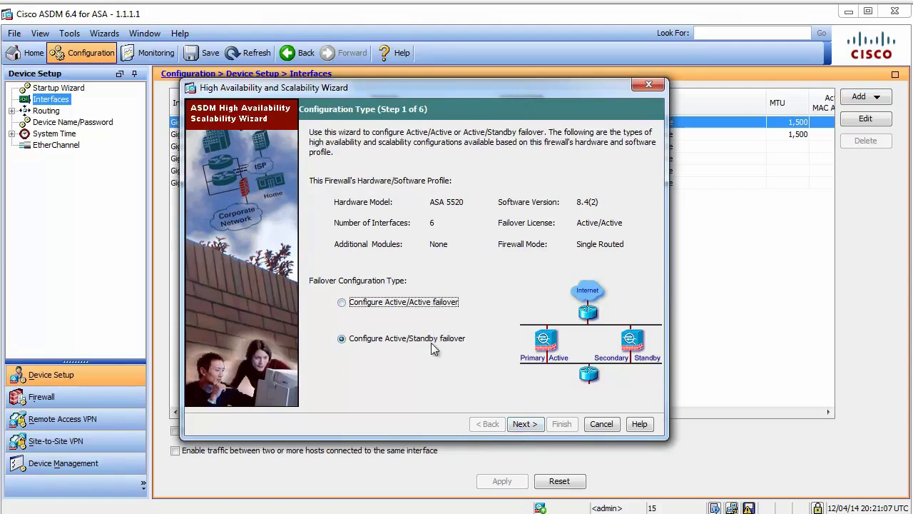
pyautogui.click(522, 423)
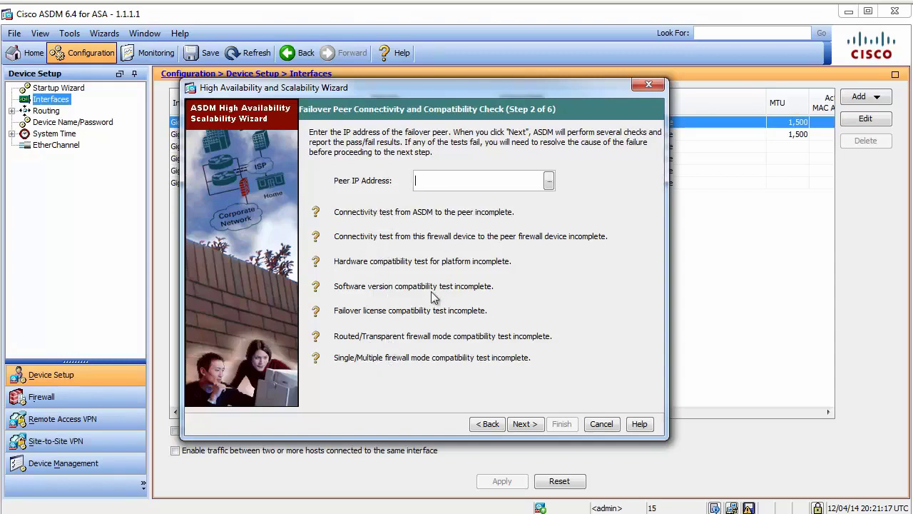
# Run the peer checks against 1.1.1.2, accepting the untrusted-certificate warning.
pyautogui.write('1.1.2')
pyautogui.click(515, 428)
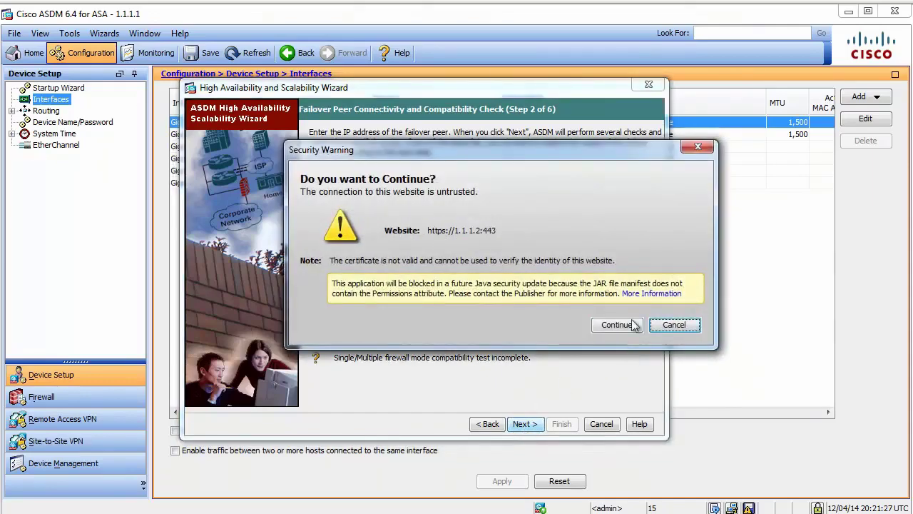
pyautogui.click(618, 325)
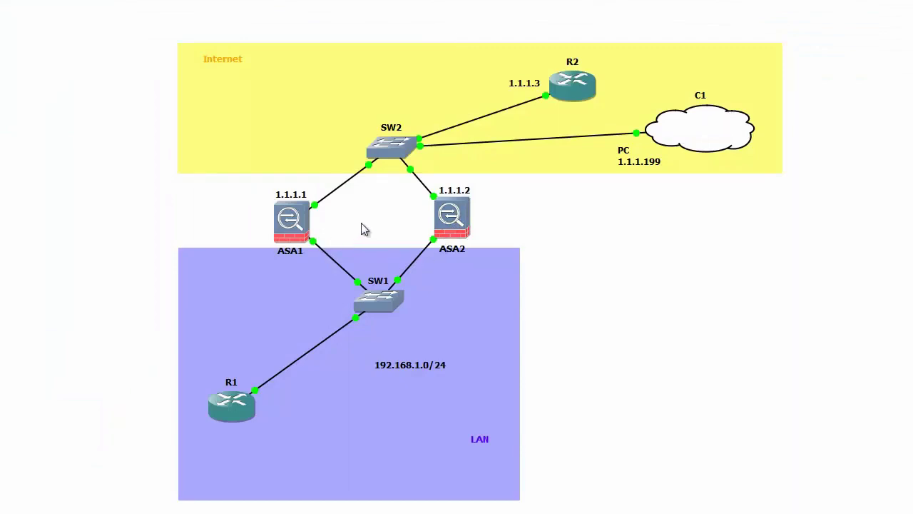
# Link ASA1's e2 port directly to ASA2 in GNS3, dismissing the Dynamips hot-link error.
pyautogui.moveTo(289, 225)
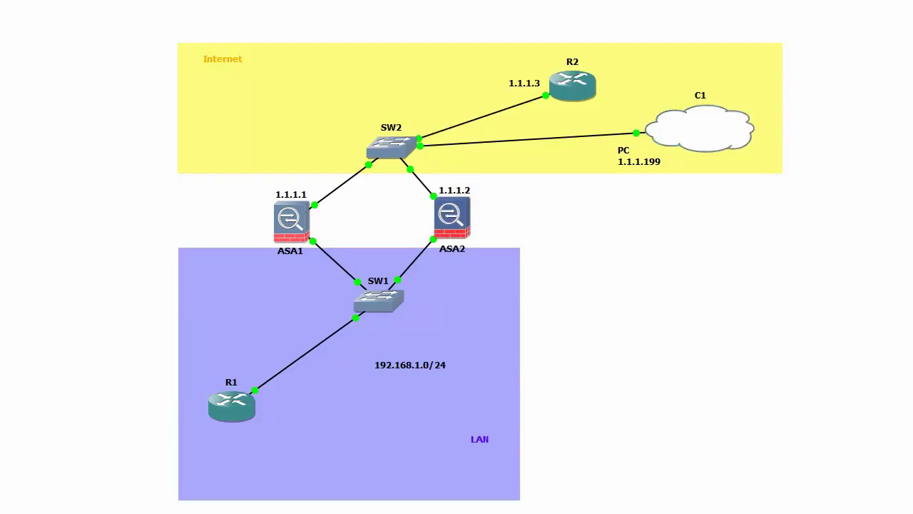
pyautogui.click(296, 226)
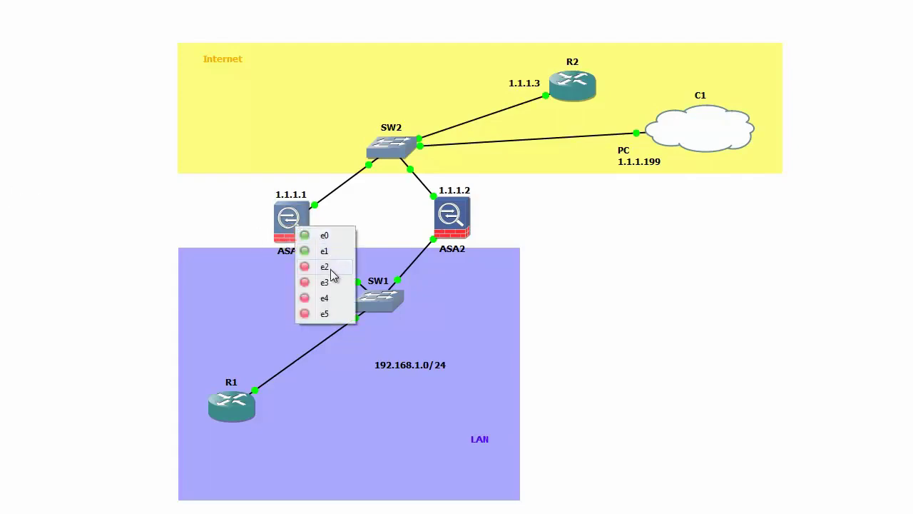
pyautogui.click(332, 271)
pyautogui.click(474, 222)
pyautogui.click(485, 277)
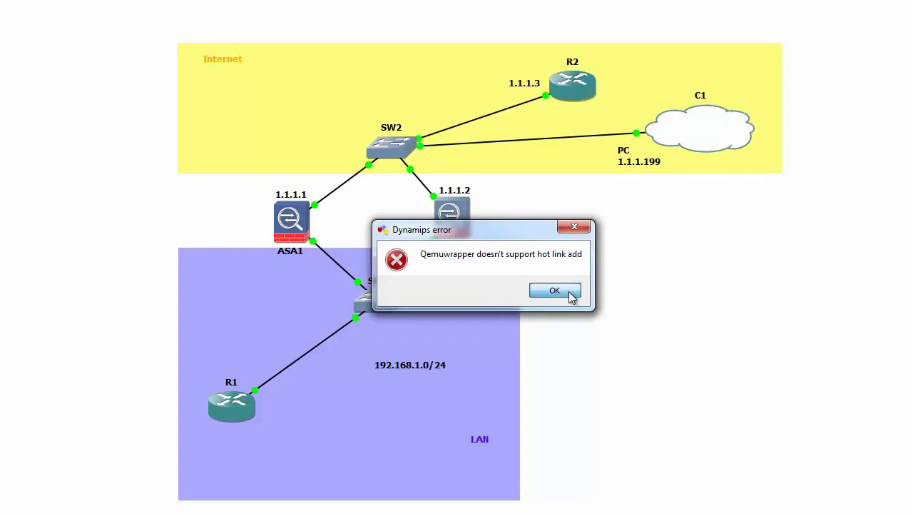
pyautogui.click(555, 290)
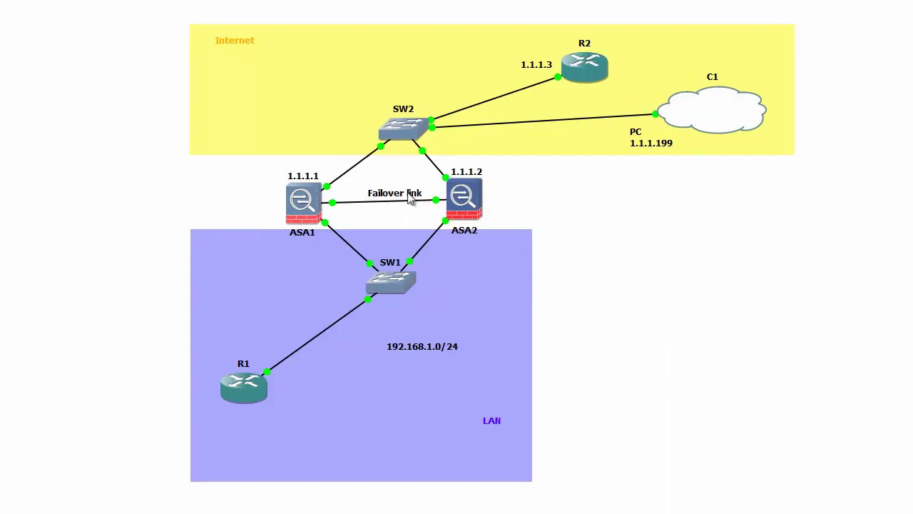
pyautogui.click(170, 8)
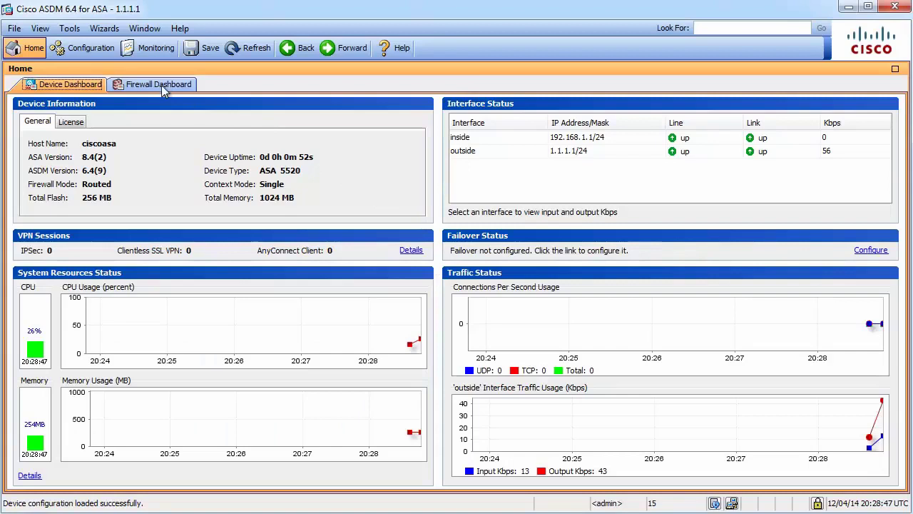
# Rerun the Active/Standby HA wizard and pass all peer checks against 1.1.1.2.
pyautogui.click(109, 31)
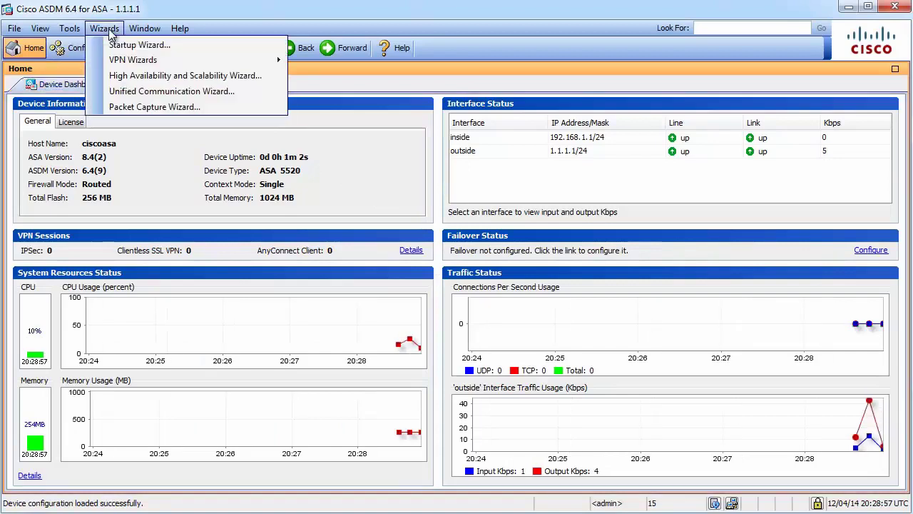
pyautogui.click(659, 419)
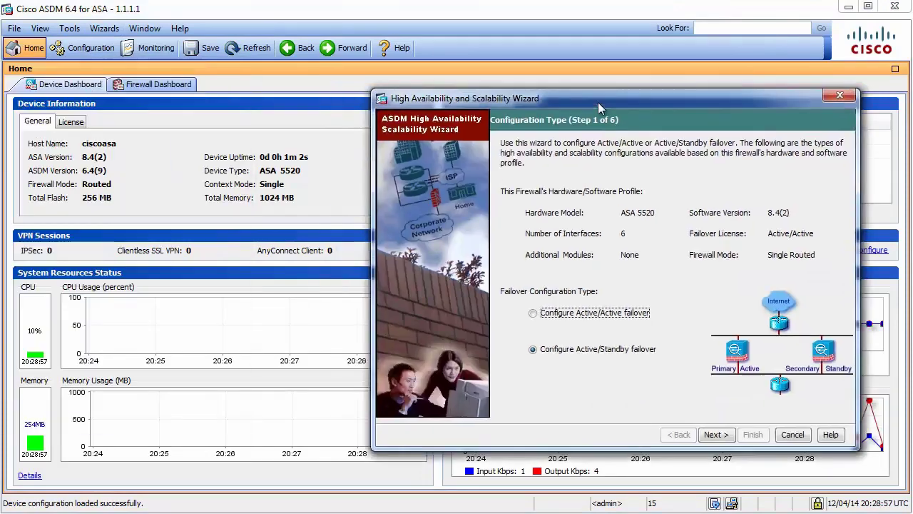
pyautogui.moveTo(598, 102); pyautogui.dragTo(482, 107)
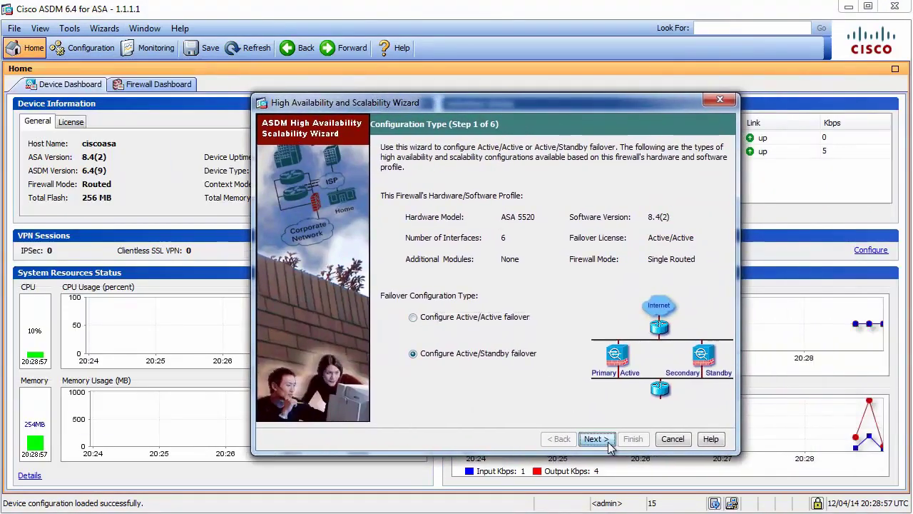
pyautogui.click(594, 439)
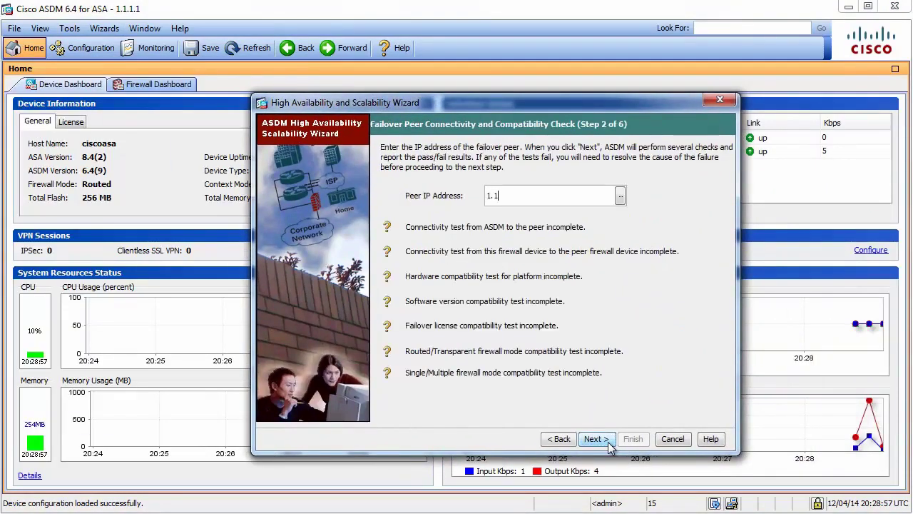
pyautogui.click(596, 439)
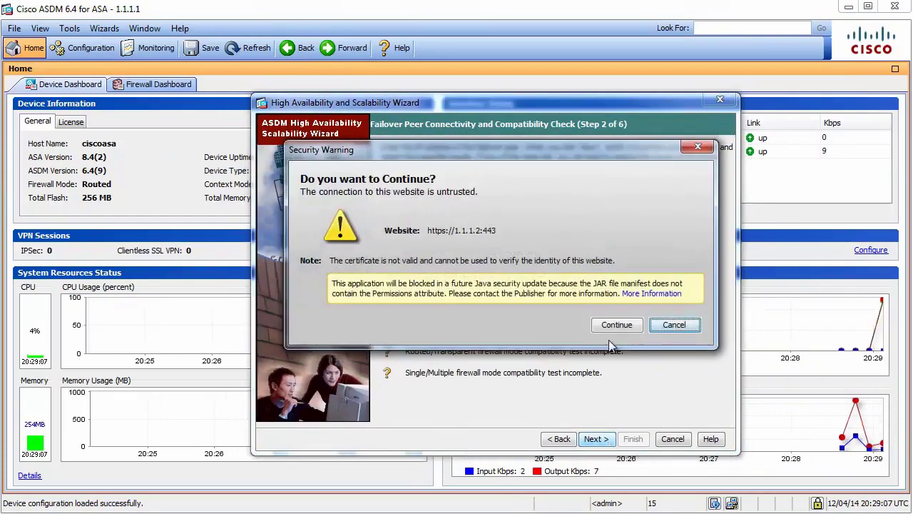
pyautogui.click(614, 324)
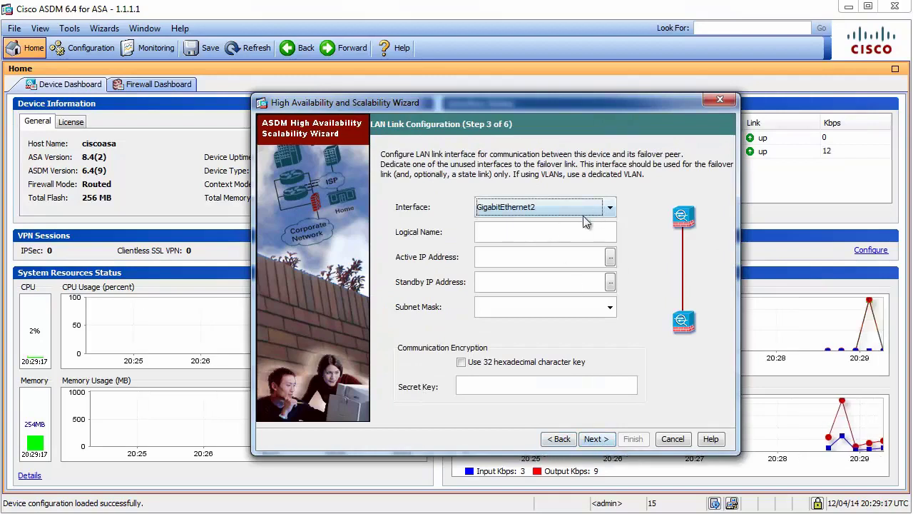
# Set failover link GigabitEthernet2 named 'failover': active 2.2.2.1, standby 2.2.2.2, mask 255.255.255.0.
pyautogui.click(600, 208)
pyautogui.click(582, 208)
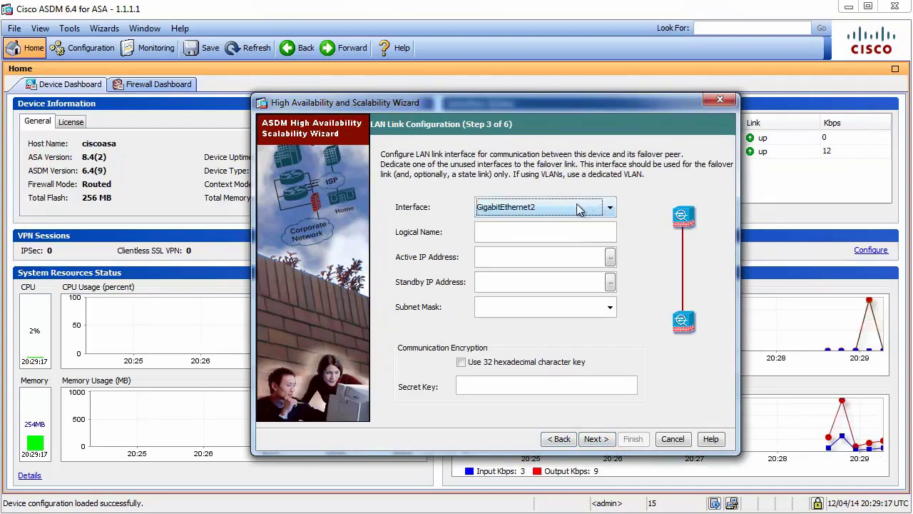
pyautogui.click(509, 232)
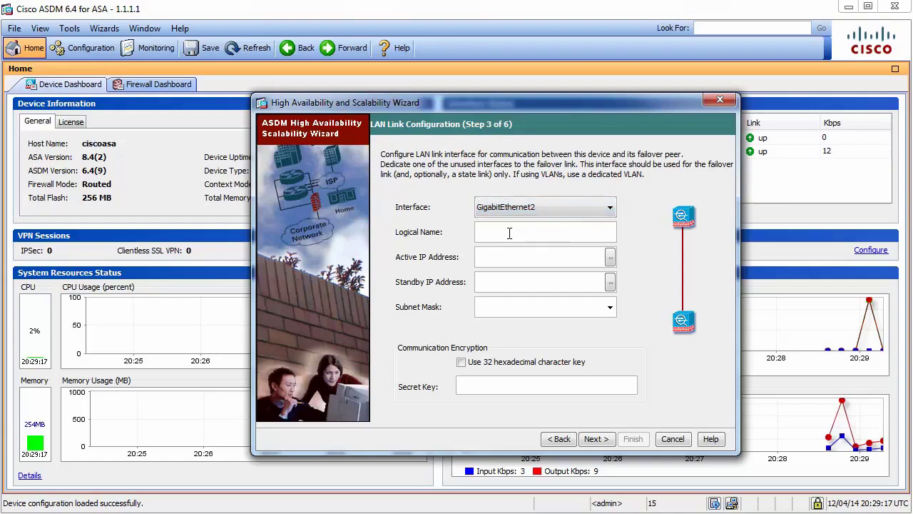
pyautogui.write('failover')
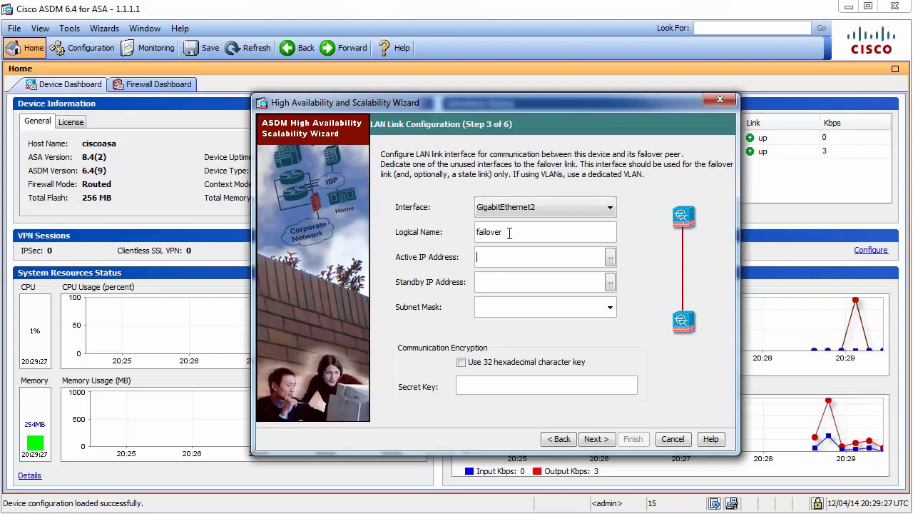
pyautogui.write('2.2.2.1')
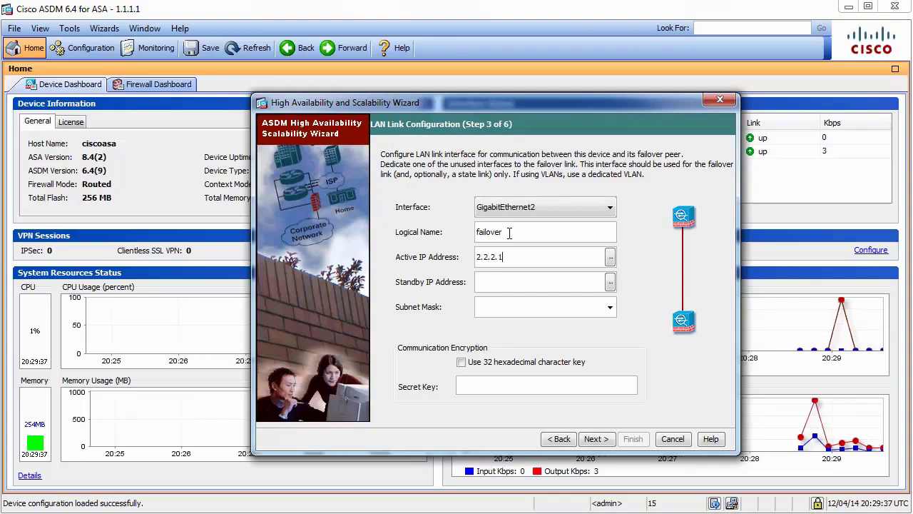
pyautogui.write('2.2.2.')
pyautogui.write('255.255.255.0')
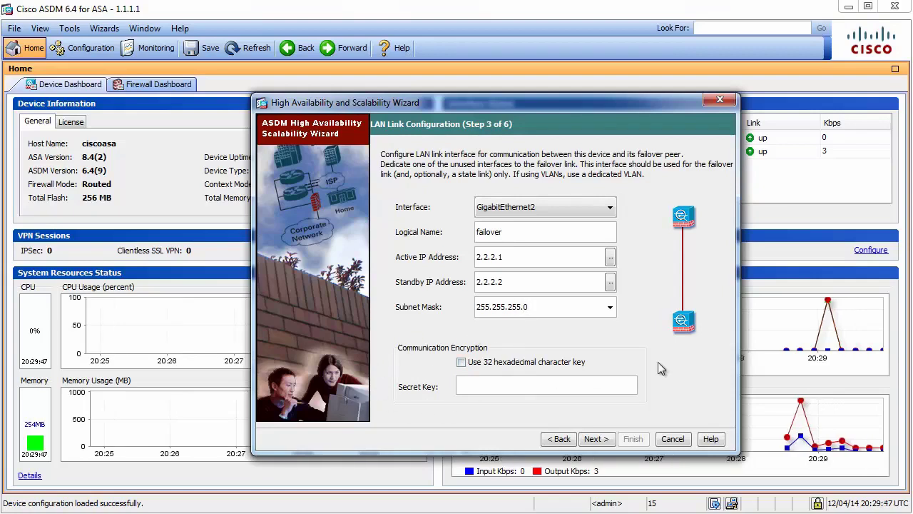
pyautogui.click(597, 440)
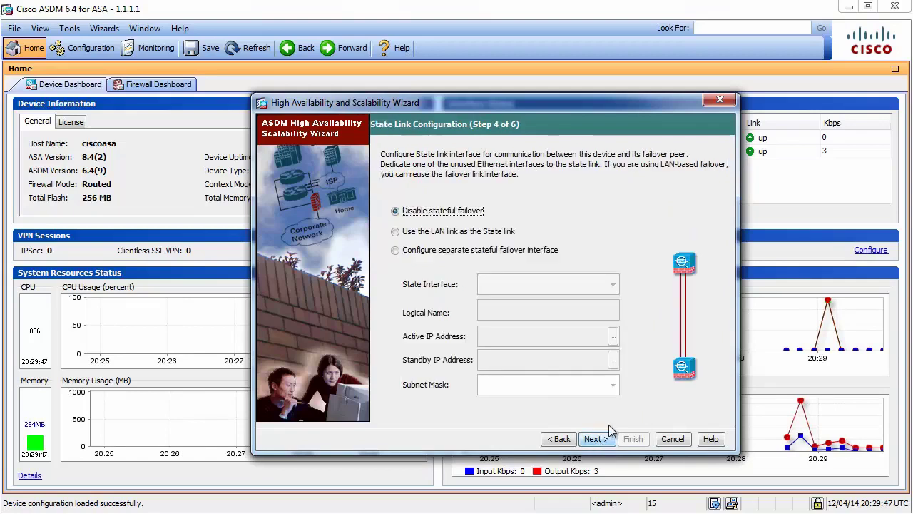
# Try the state link options, then choose Disable stateful failover and continue.
pyautogui.click(471, 250)
pyautogui.click(547, 286)
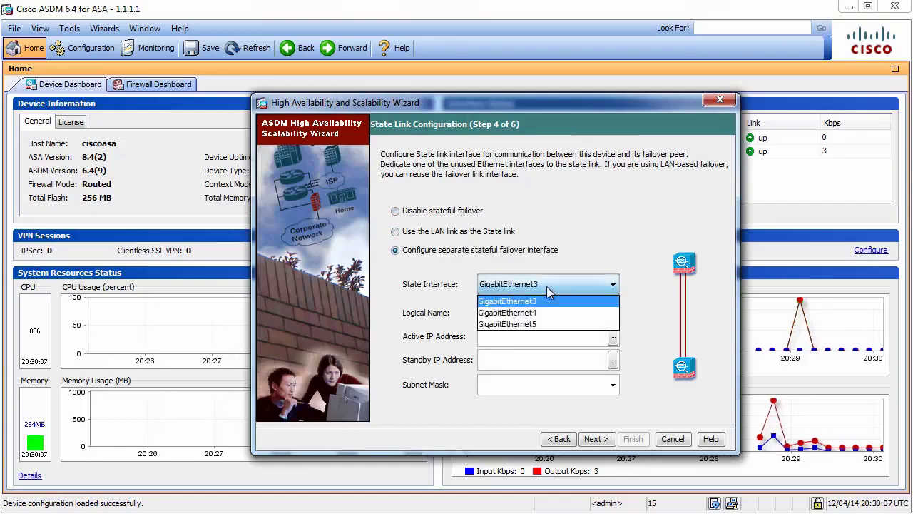
pyautogui.click(545, 281)
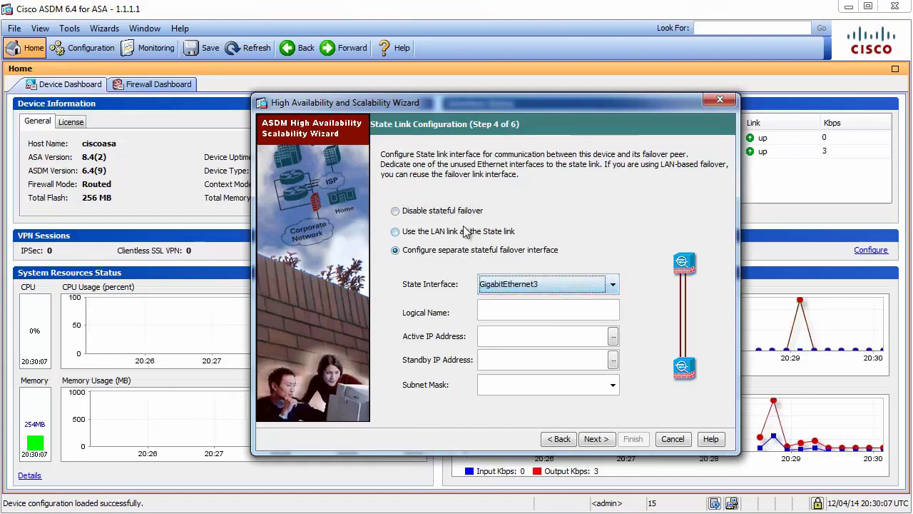
pyautogui.click(467, 232)
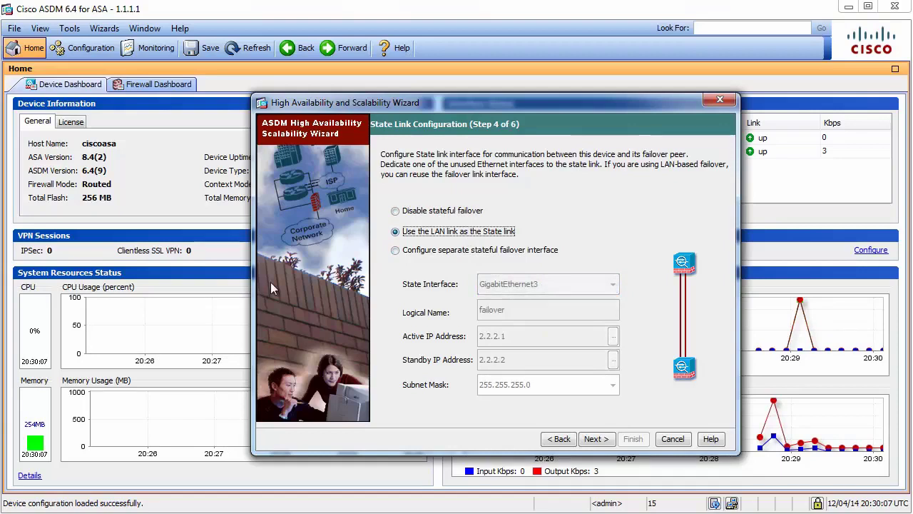
pyautogui.click(441, 217)
pyautogui.click(602, 444)
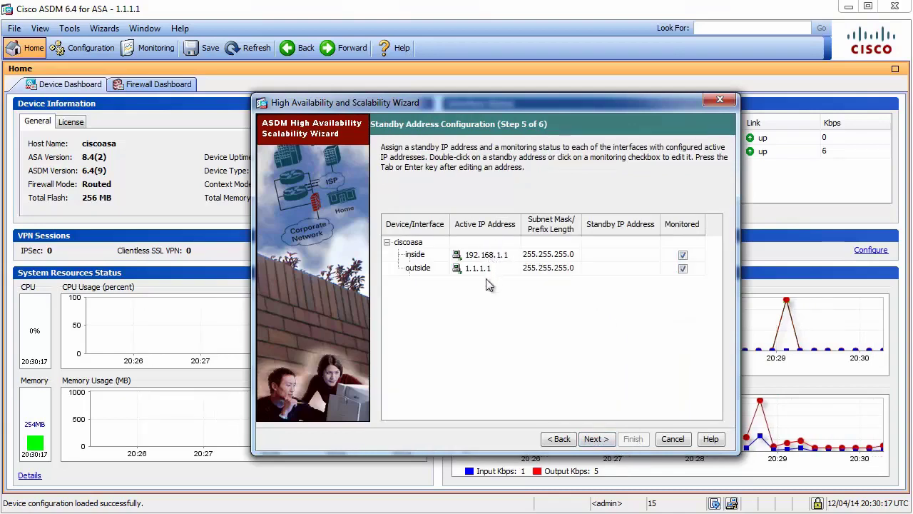
# Enter standby IPs 192.168.1.2 for inside and 1.1.1.2 for outside.
pyautogui.doubleClick(619, 254)
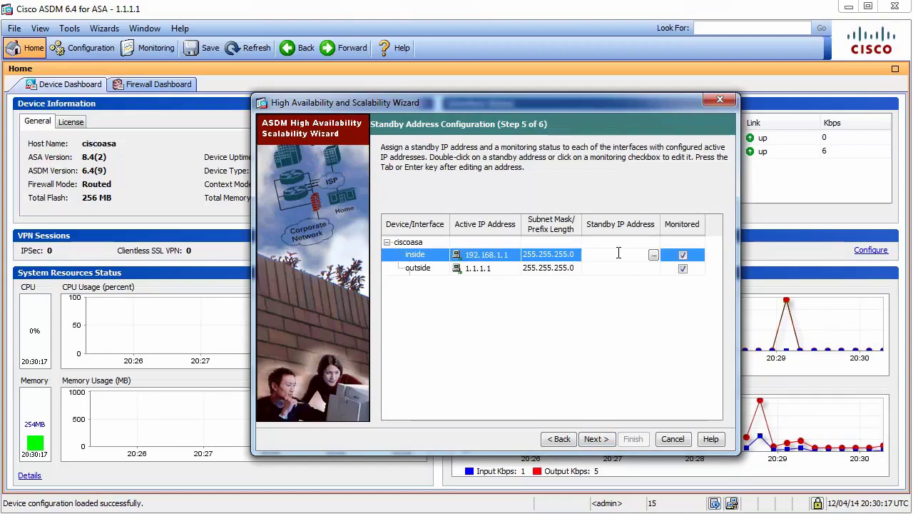
pyautogui.write('192.168.')
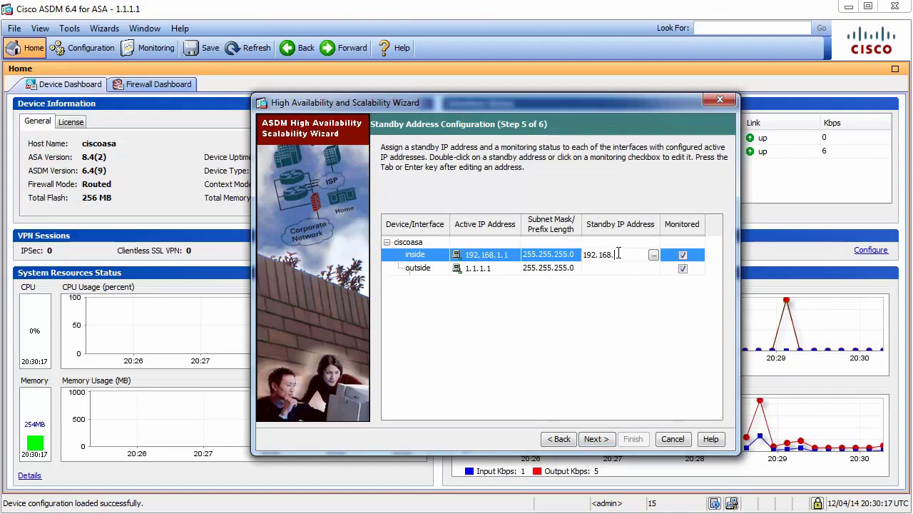
pyautogui.write('1.2')
pyautogui.doubleClick(608, 269)
pyautogui.write('1.1.1.')
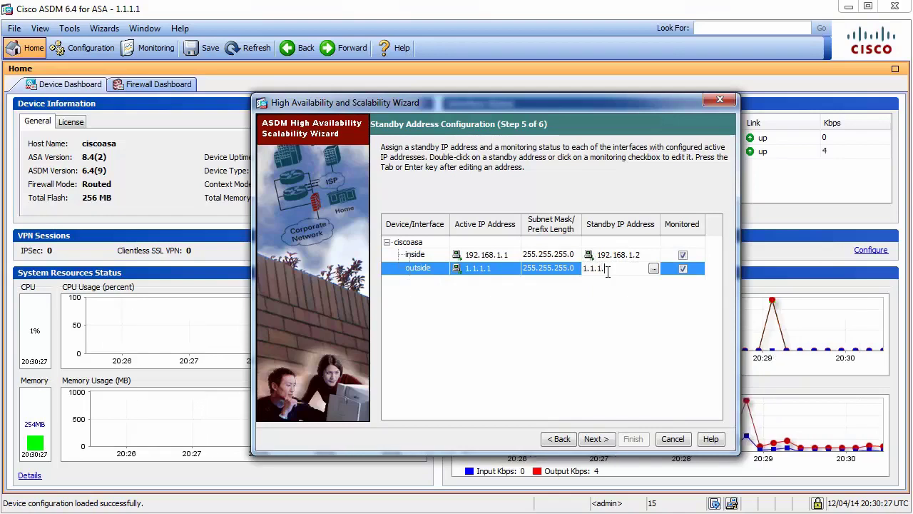
pyautogui.write('2')
pyautogui.press('Return')
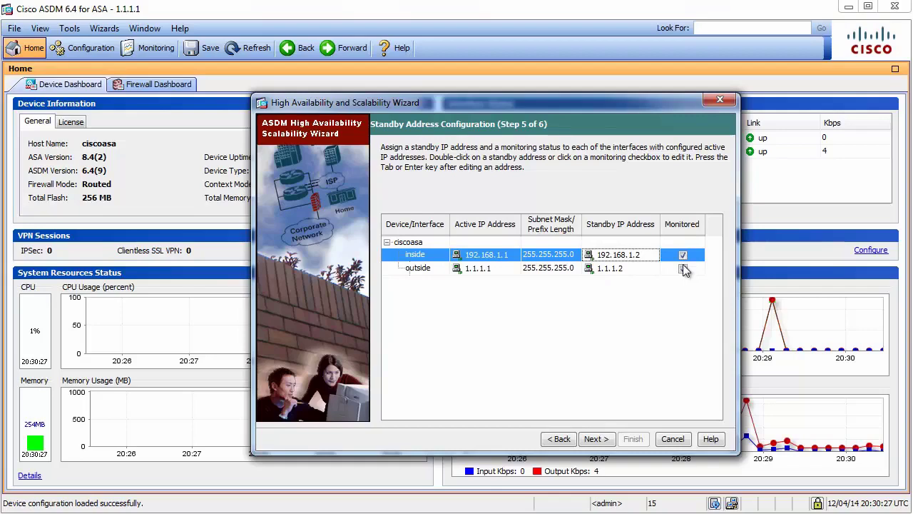
# Finish the wizard and send all previewed failover CLI commands to the primary ASA.
pyautogui.click(602, 442)
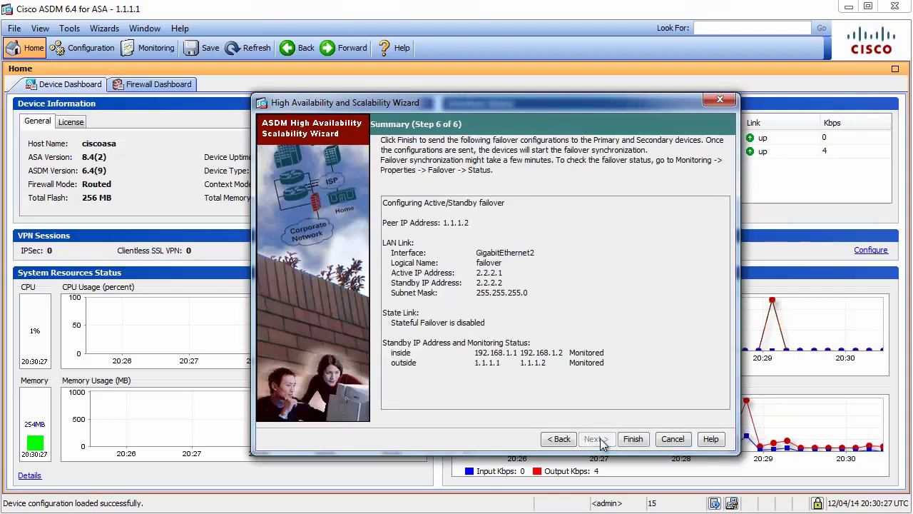
pyautogui.click(644, 443)
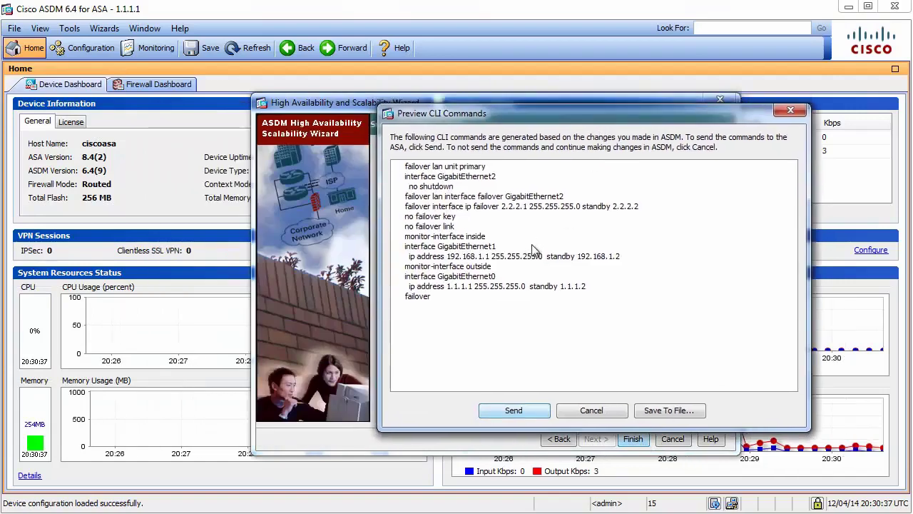
pyautogui.click(576, 288)
pyautogui.hotkey('ctrl', 'a')
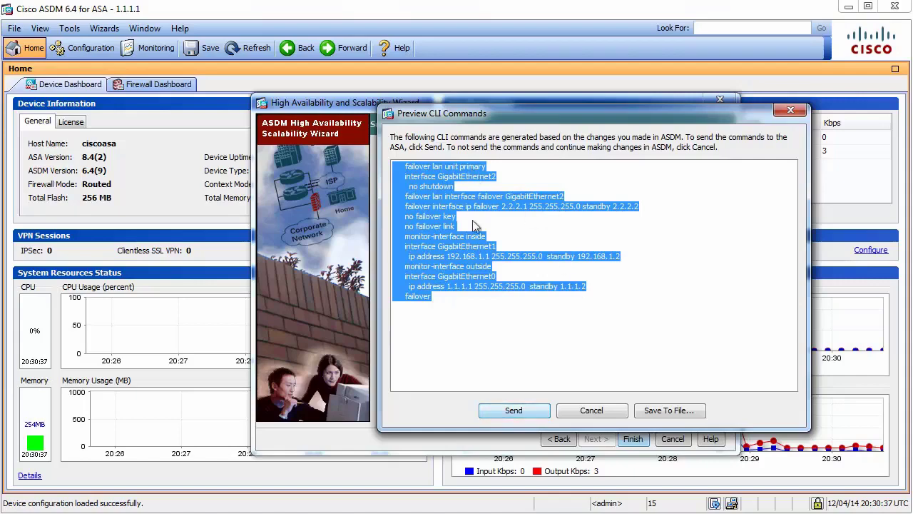
pyautogui.click(524, 411)
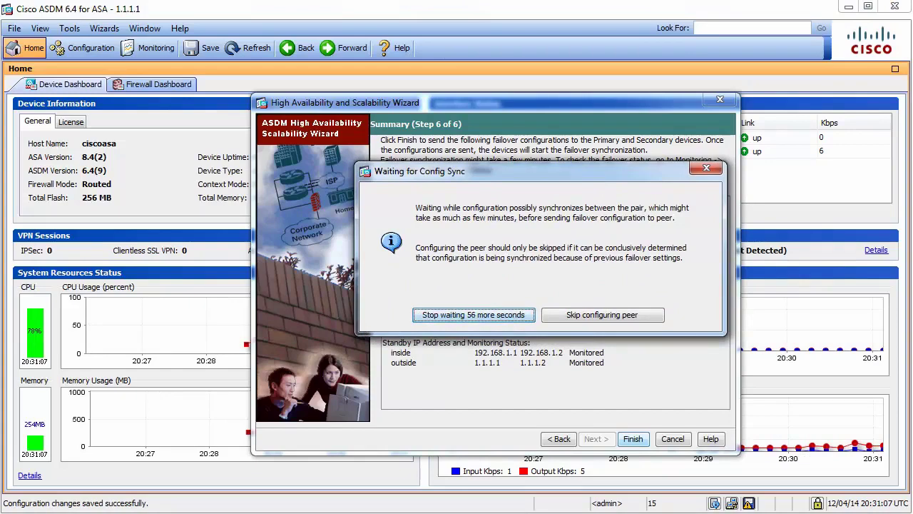
# Stop waiting for config sync to preview the peer ASA 1.1.1.2's failover commands.
pyautogui.click(617, 307)
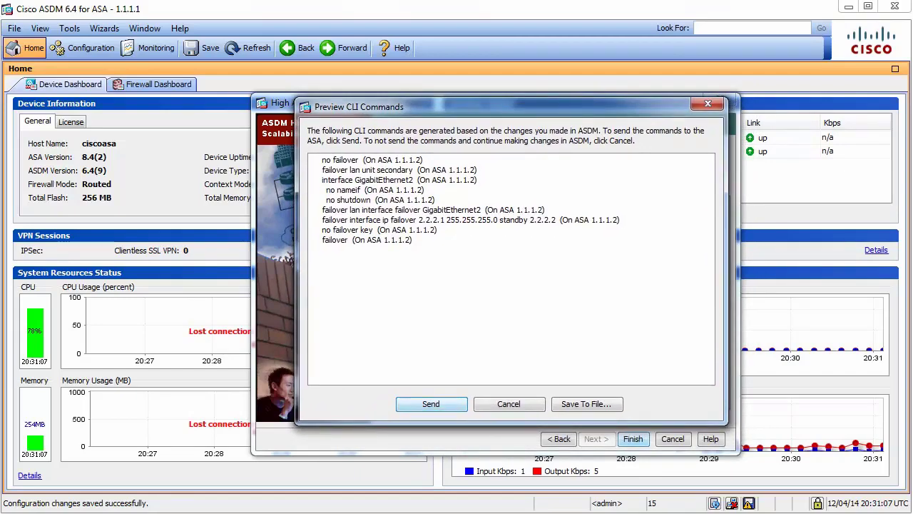
# Send the failover commands to the secondary ASA and acknowledge the completion message.
pyautogui.press('Return')
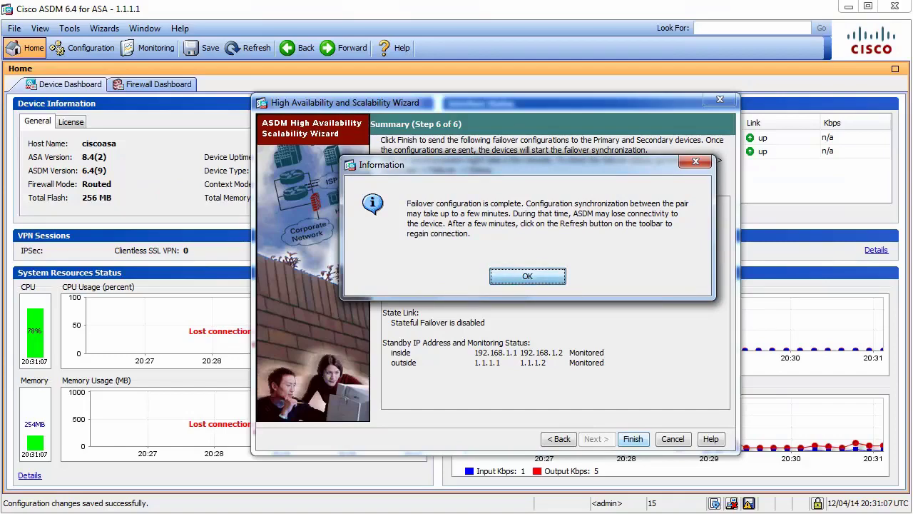
pyautogui.press('Return')
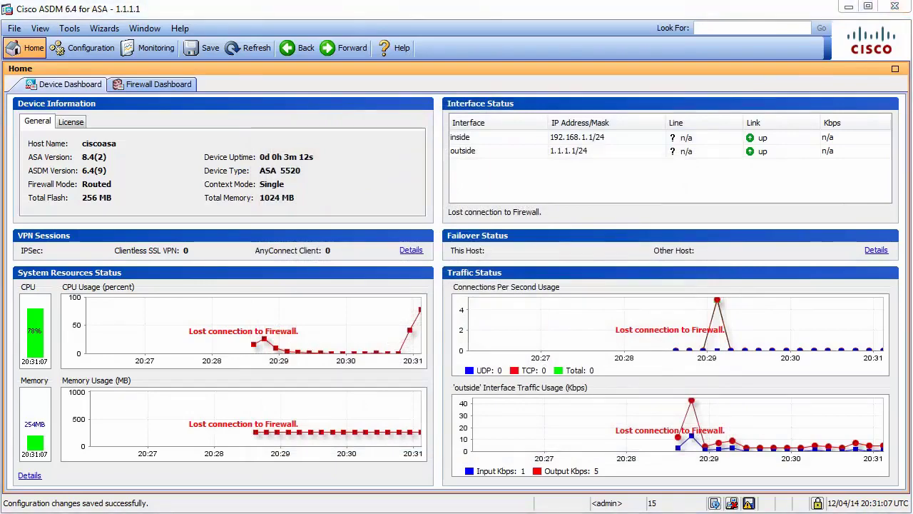
# Restart ASDM, log back in to the firewall, and continue past the untrusted certificate warning.
pyautogui.hotkey('alt', 'F4')
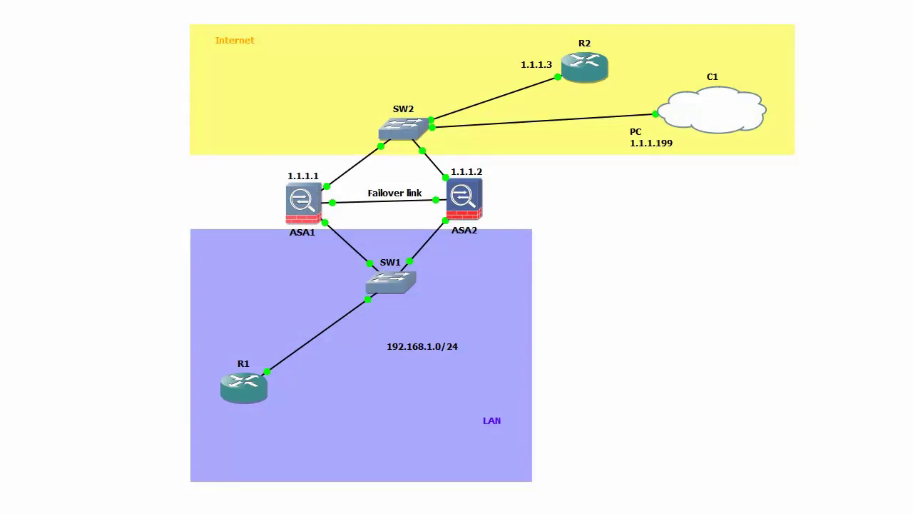
pyautogui.press('Return')
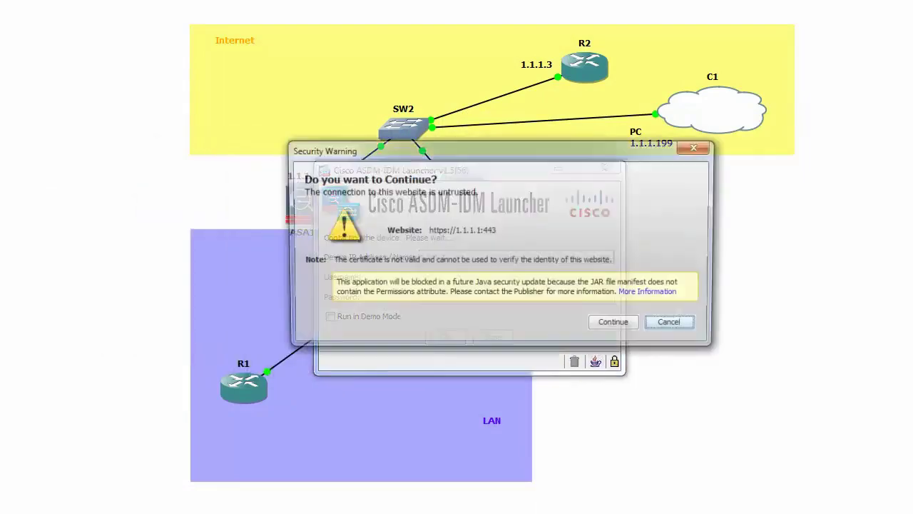
pyautogui.press('Tab')
pyautogui.press('Return')
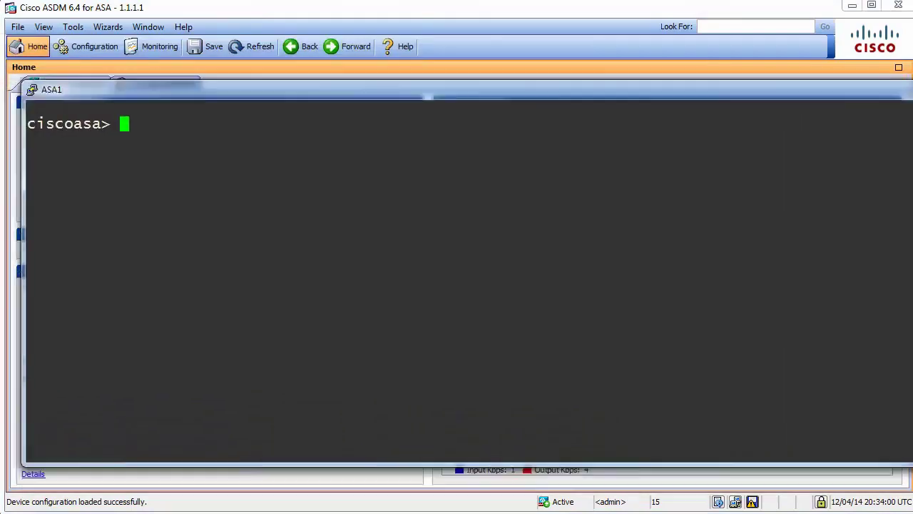
# Enable privileged mode on ASA1 with an empty password and run show failover.
pyautogui.write('en')
pyautogui.press('Return')
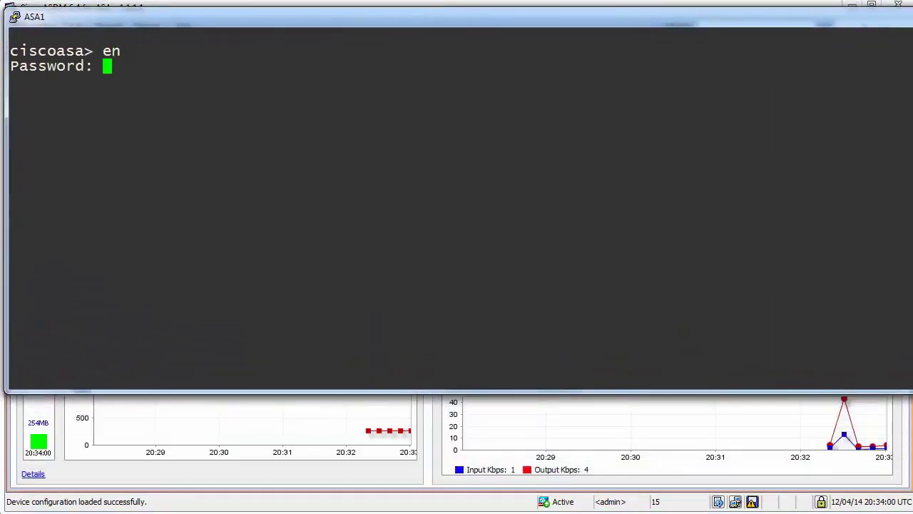
pyautogui.press('Return')
pyautogui.press('Return')
pyautogui.write('sh fai')
pyautogui.press('BackSpace')
pyautogui.press('Tab')
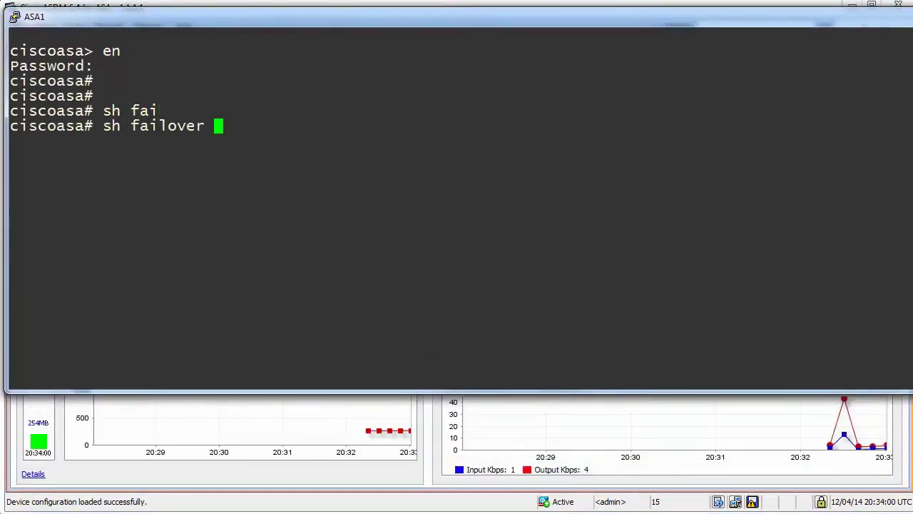
pyautogui.press('Return')
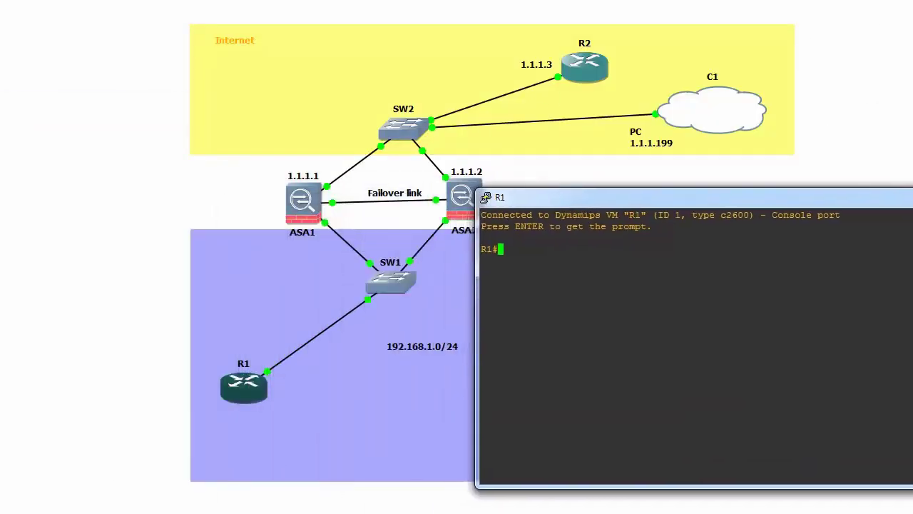
# From R1, ping 1.1.1.3 with five echoes, then with repeat 100.
pyautogui.write('ping ')
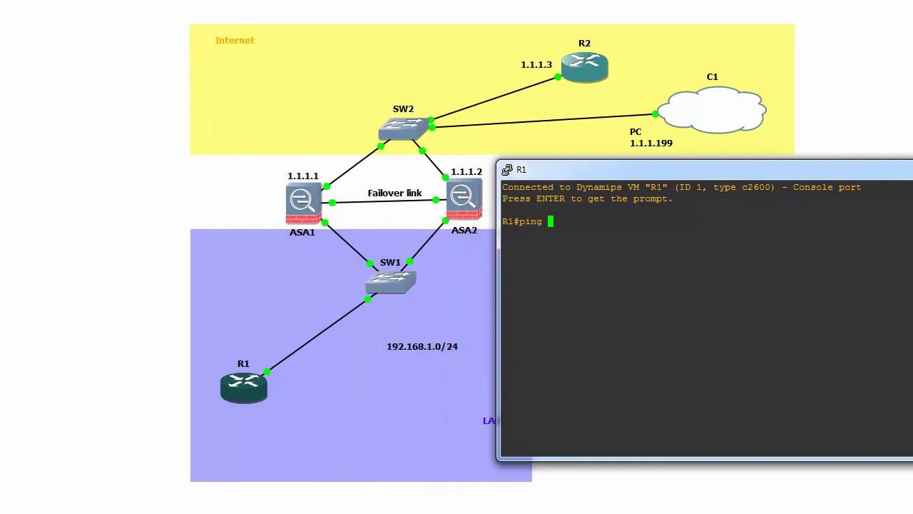
pyautogui.write('1.1.1.3')
pyautogui.press('Return')
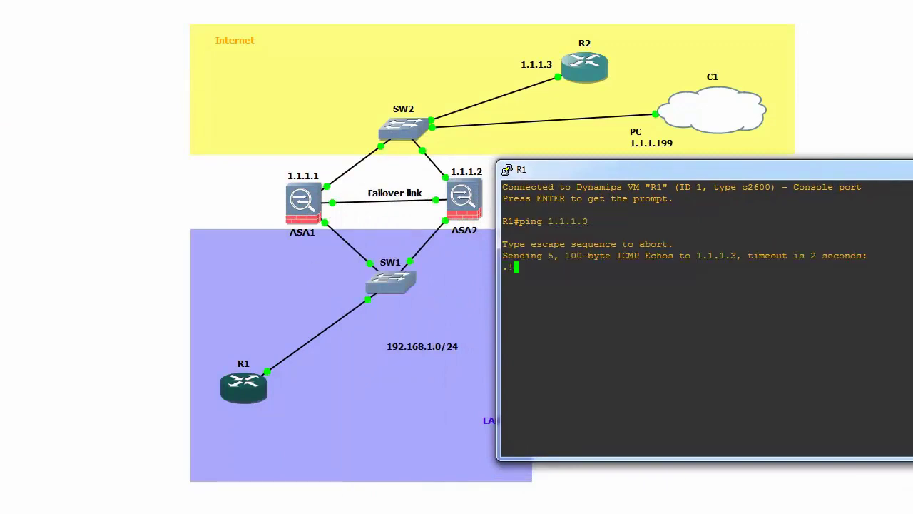
pyautogui.press('Up')
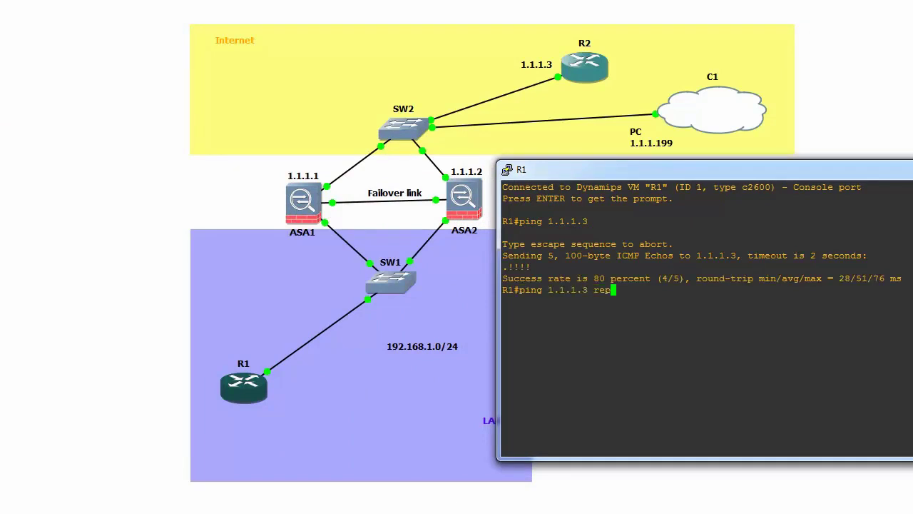
pyautogui.write('rep 100')
pyautogui.press('Return')
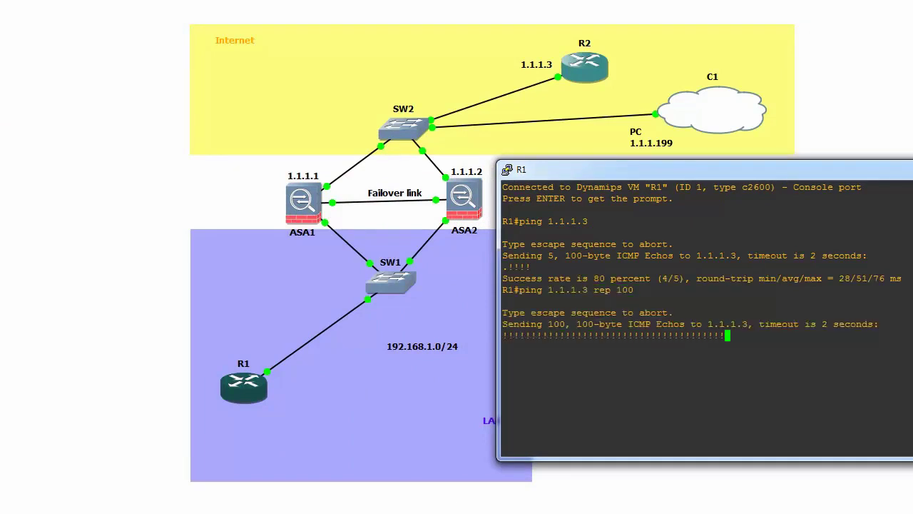